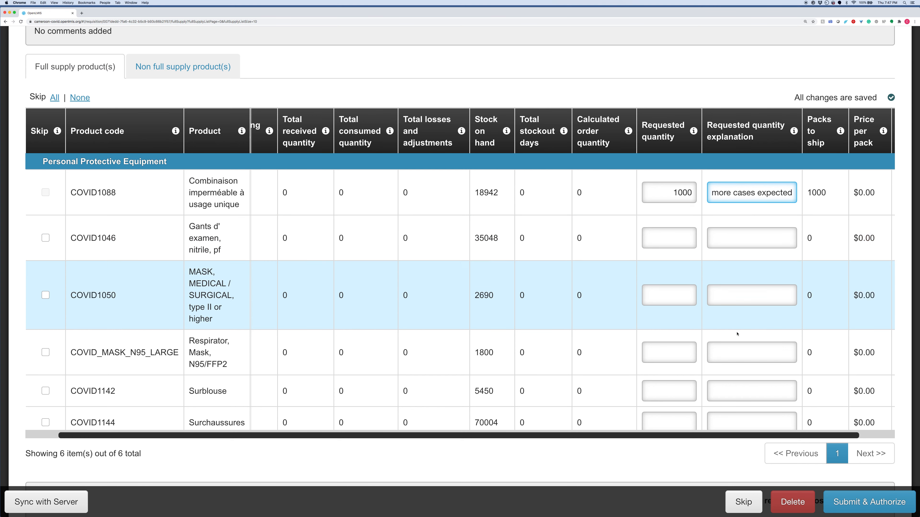
# Step: Submit and authorize the requisition with 1000 requested for COVID1088, confirming the submission
pyautogui.click(859, 509)
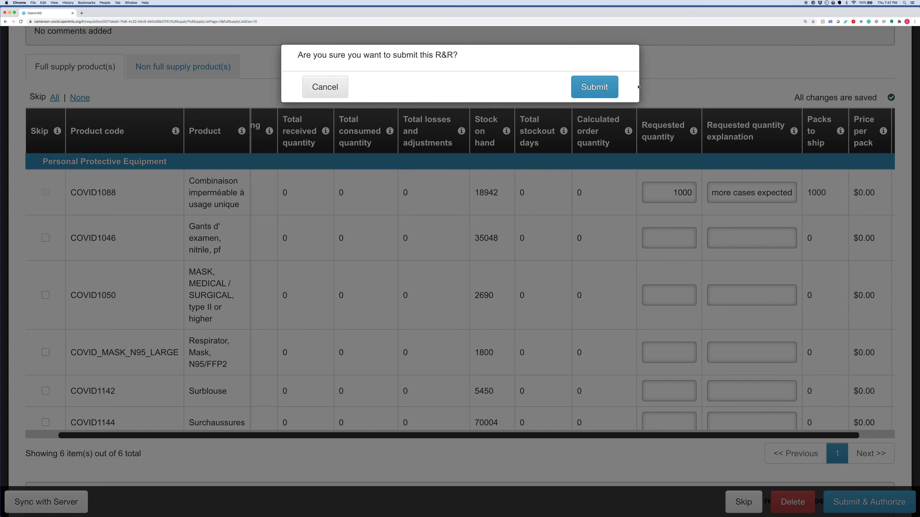
pyautogui.click(616, 89)
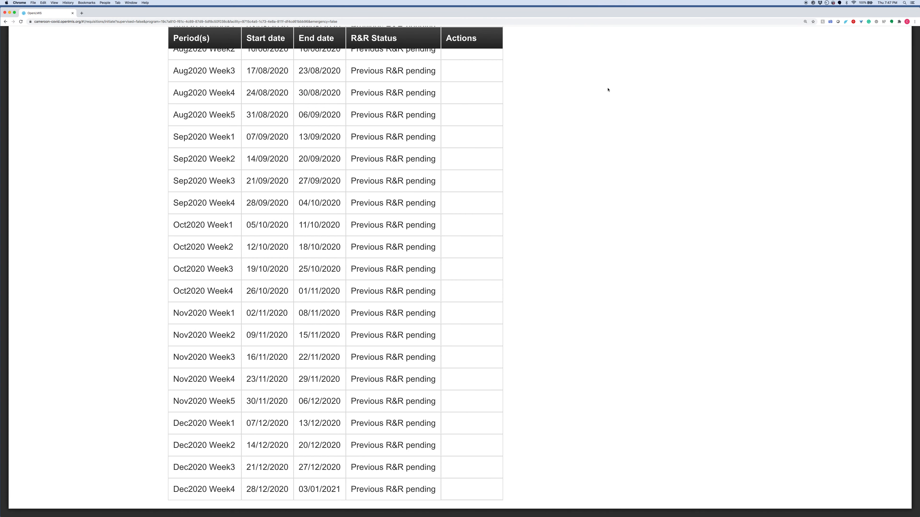
# Step: Open the COVID requisition of Hôpital Central de Yaoundé for May2020 Week2 from the requisitions awaiting approval
pyautogui.scroll(15, 608, 89)
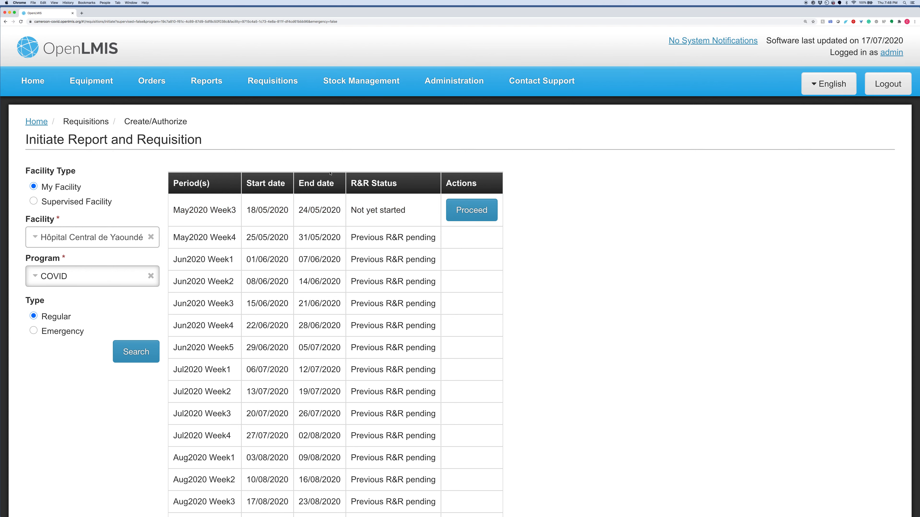
pyautogui.click(285, 84)
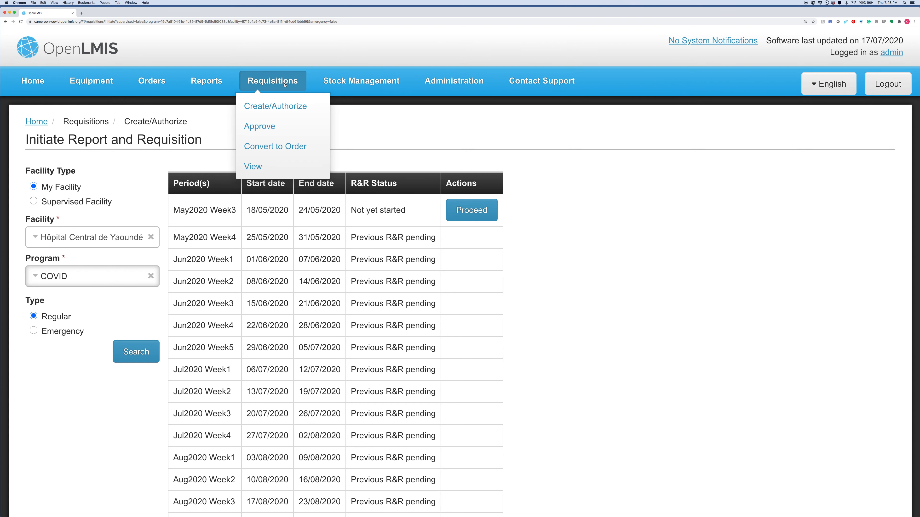
pyautogui.click(266, 128)
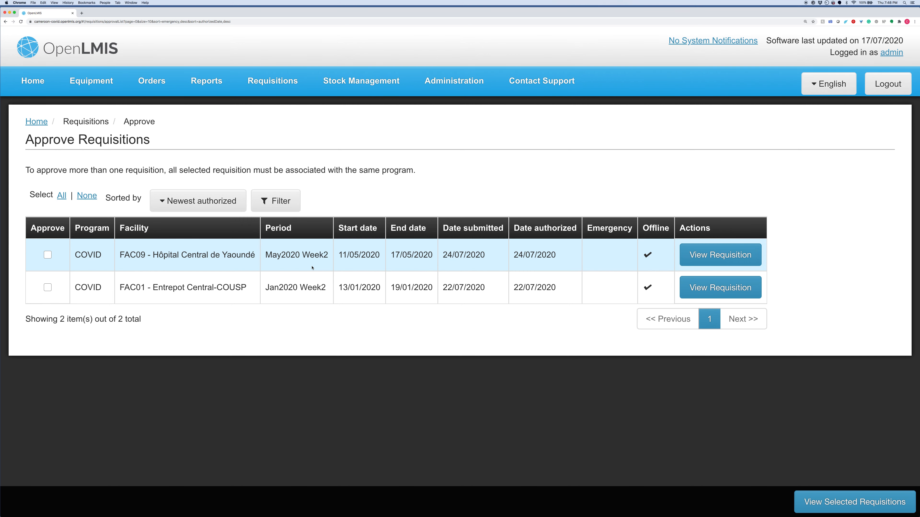
pyautogui.click(698, 257)
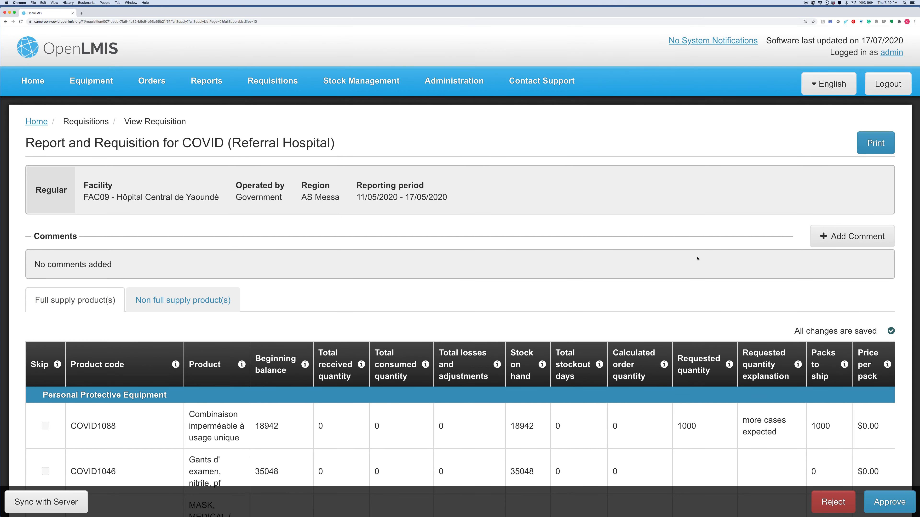
# Step: Set the approved quantity to 500 for COVID1088 and 400 for COVID1046 in the full supply products
pyautogui.scroll(-5, 697, 258)
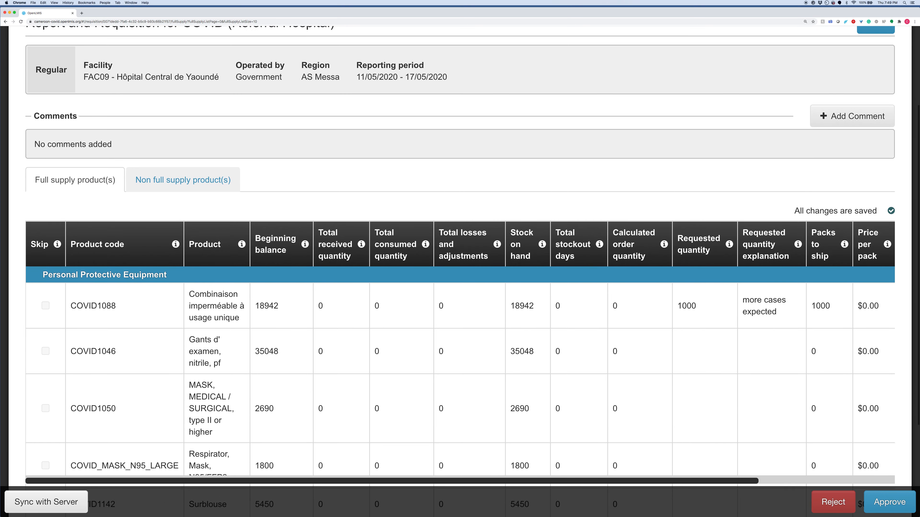
pyautogui.scroll(-3, 702, 253)
pyautogui.hscroll(2, 703, 252)
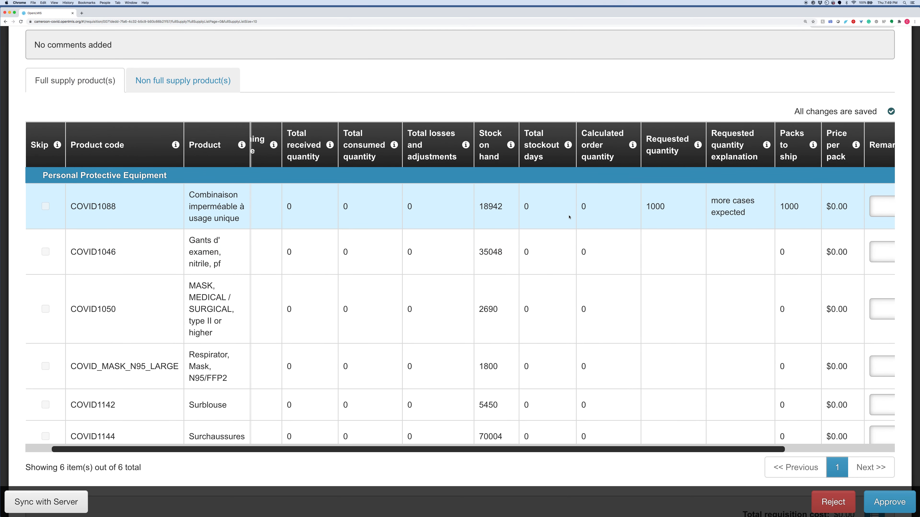
pyautogui.hscroll(4, 648, 215)
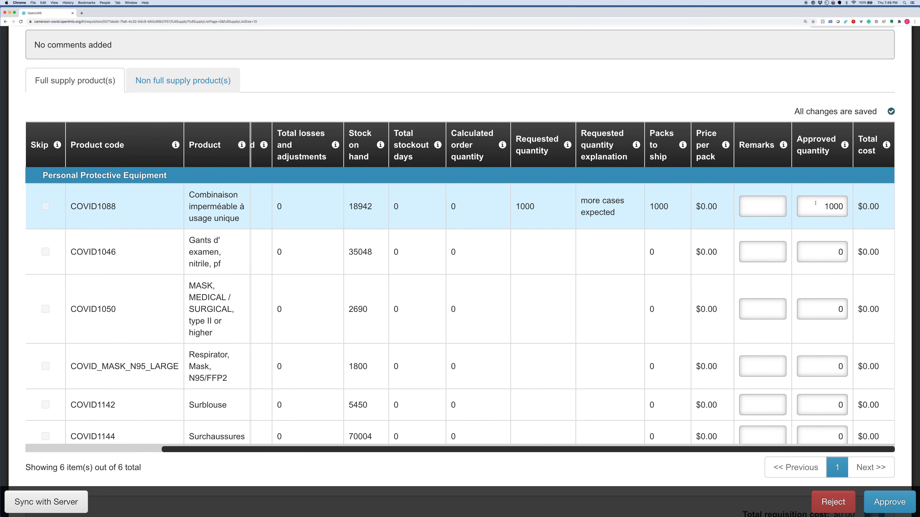
pyautogui.click(829, 207)
pyautogui.press('Delete')
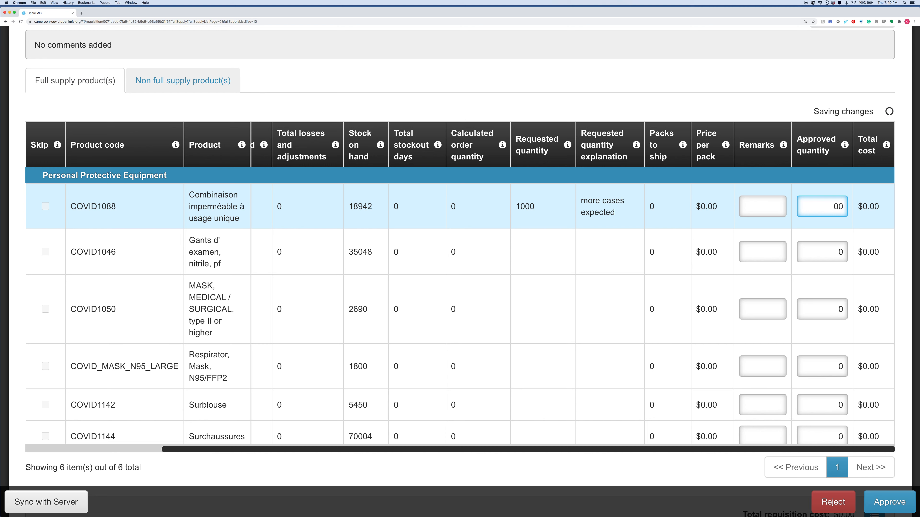
pyautogui.write('5')
pyautogui.click(834, 252)
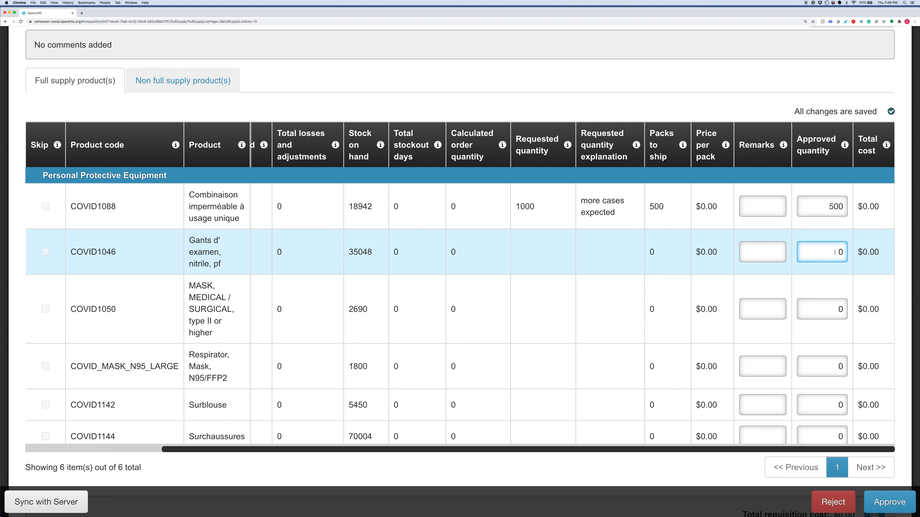
pyautogui.write('400')
# Step: Approve the Hôpital Central de Yaoundé requisition and confirm the approval
pyautogui.scroll(3, 779, 259)
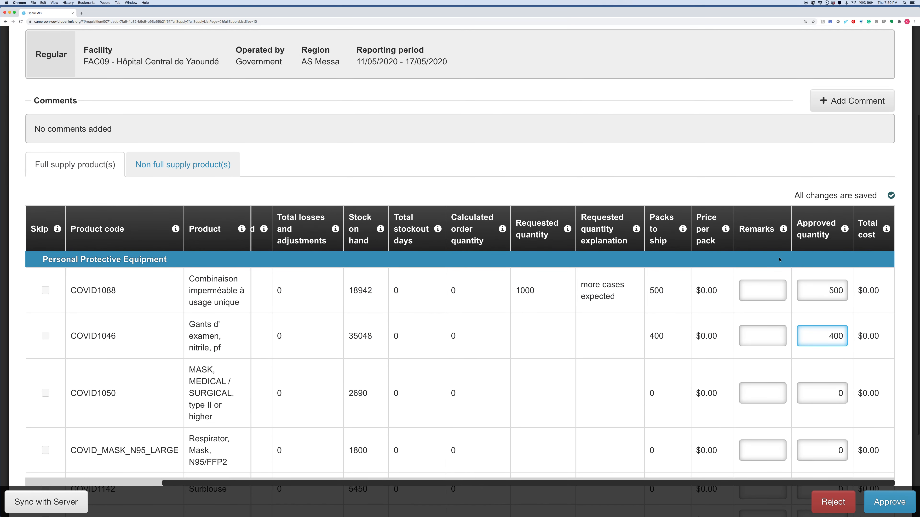
pyautogui.click(887, 505)
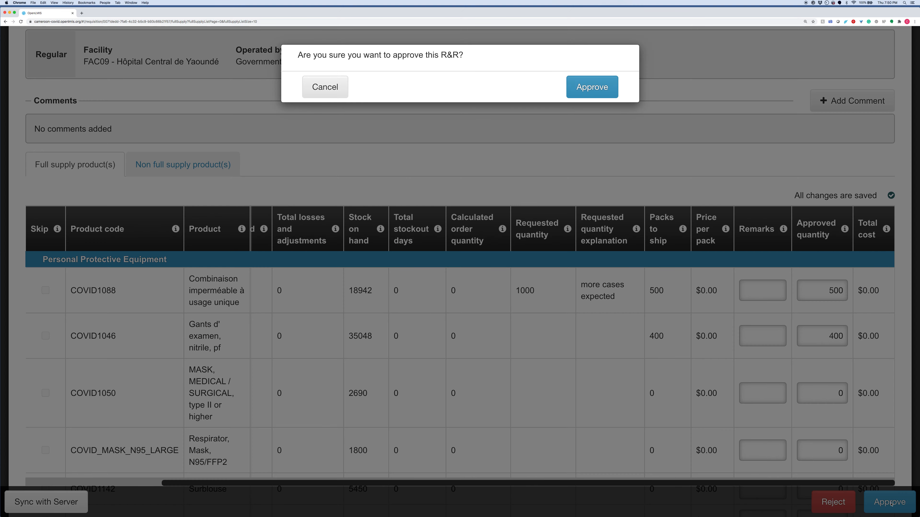
pyautogui.click(610, 90)
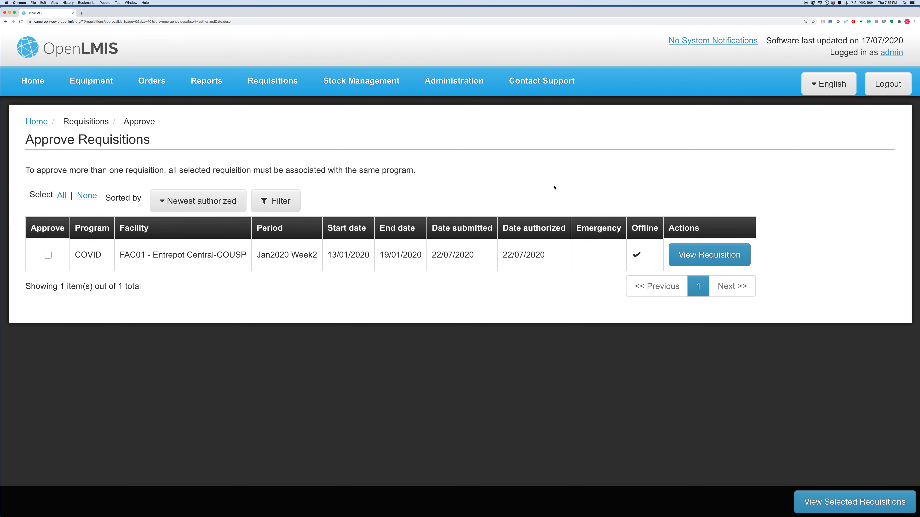
# Step: Log out of the current account and sign in with the username DC_WM and the account password
pyautogui.click(888, 87)
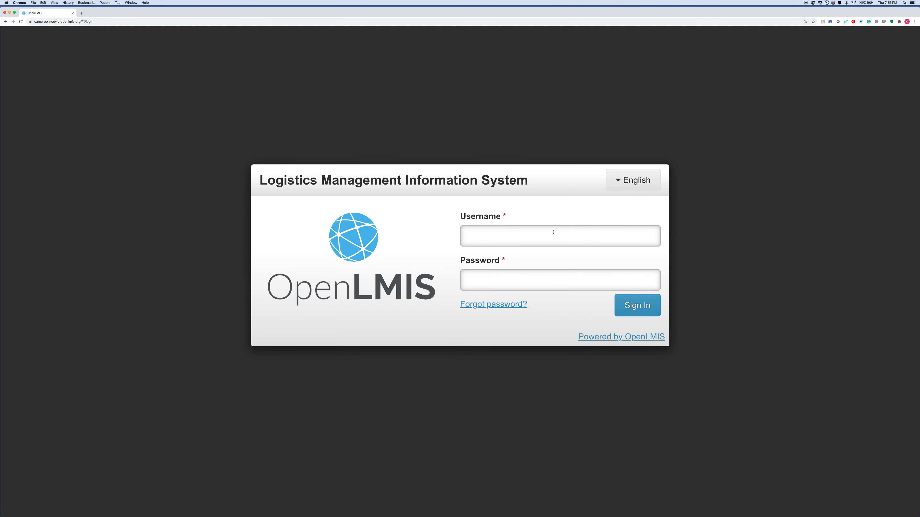
pyautogui.write('DC_W')
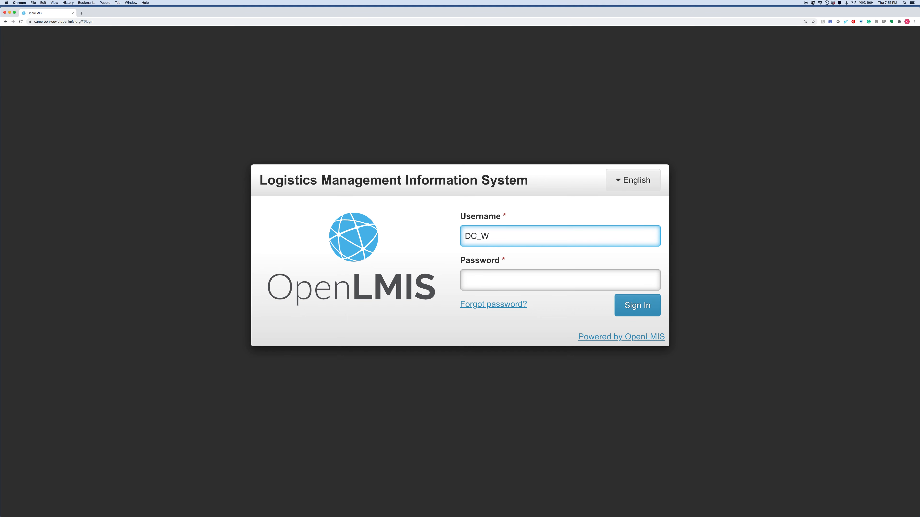
pyautogui.write('M')
pyautogui.press('Tab')
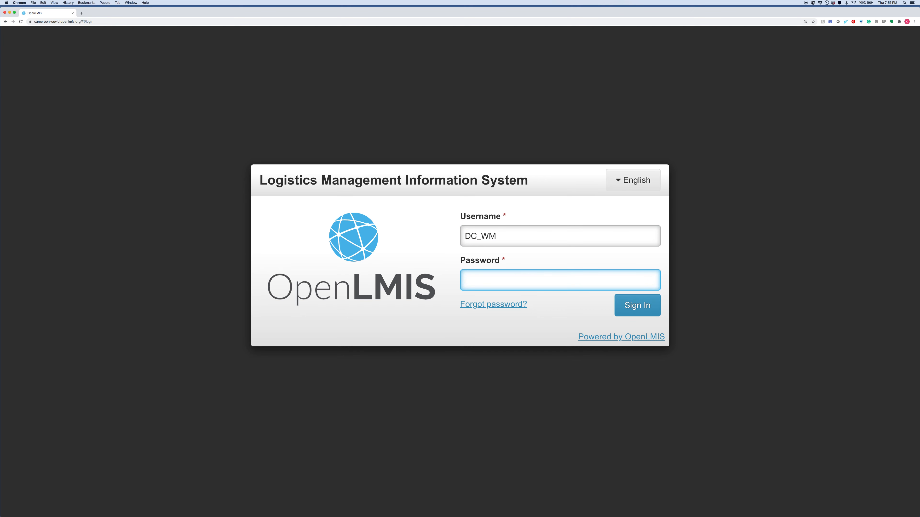
pyautogui.write('********')
pyautogui.click(638, 306)
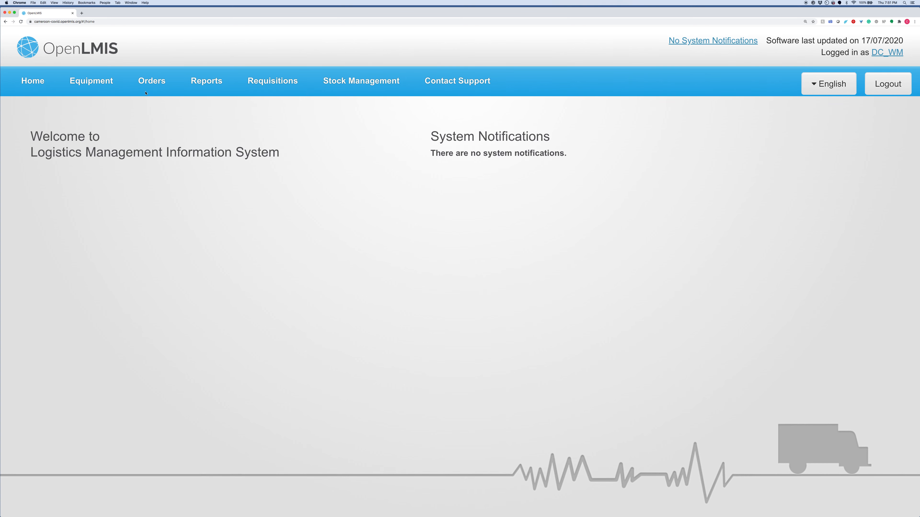
# Step: Open the list of orders awaiting fulfillment
pyautogui.click(267, 90)
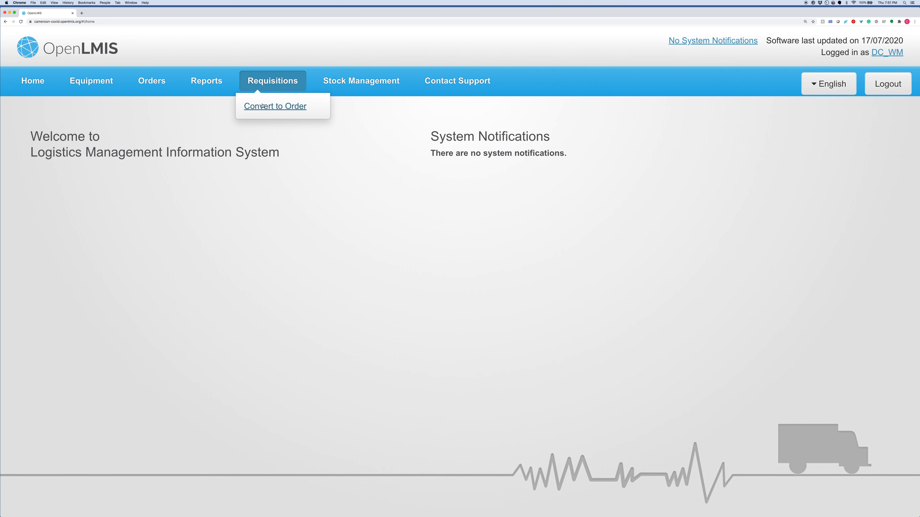
pyautogui.click(216, 80)
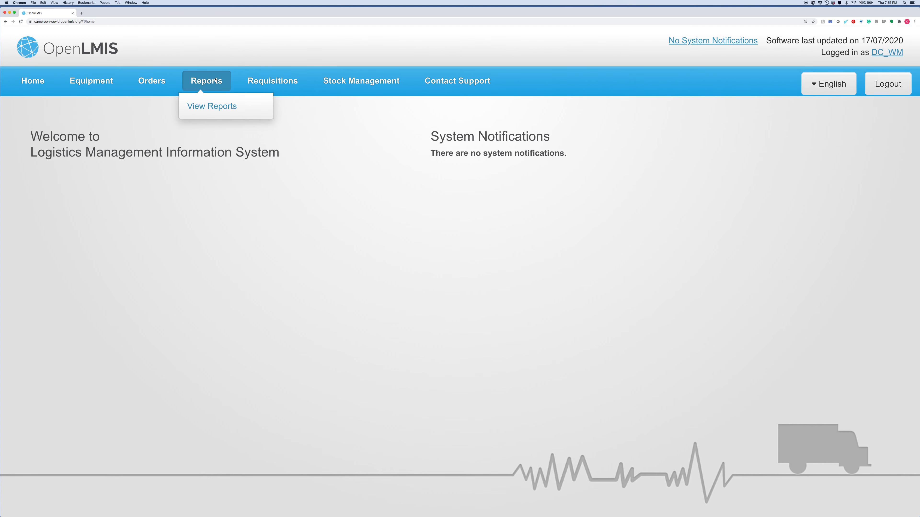
pyautogui.click(161, 84)
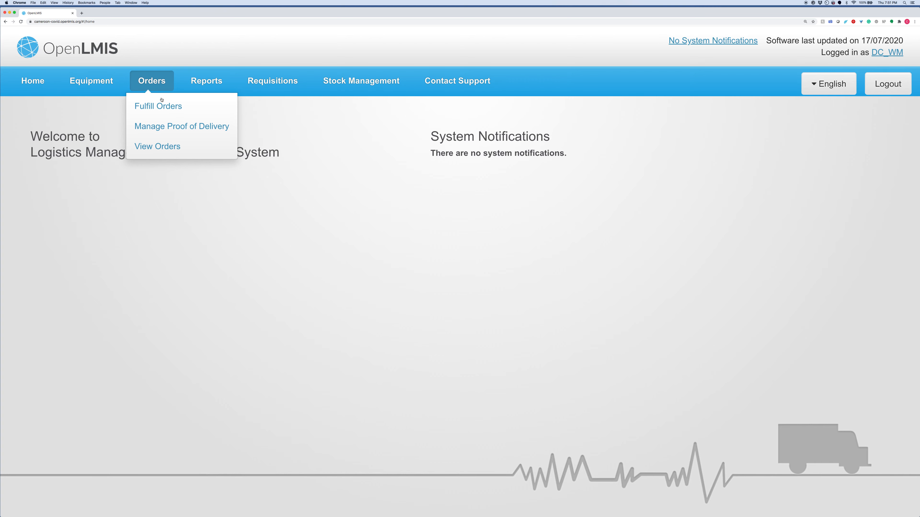
pyautogui.click(160, 107)
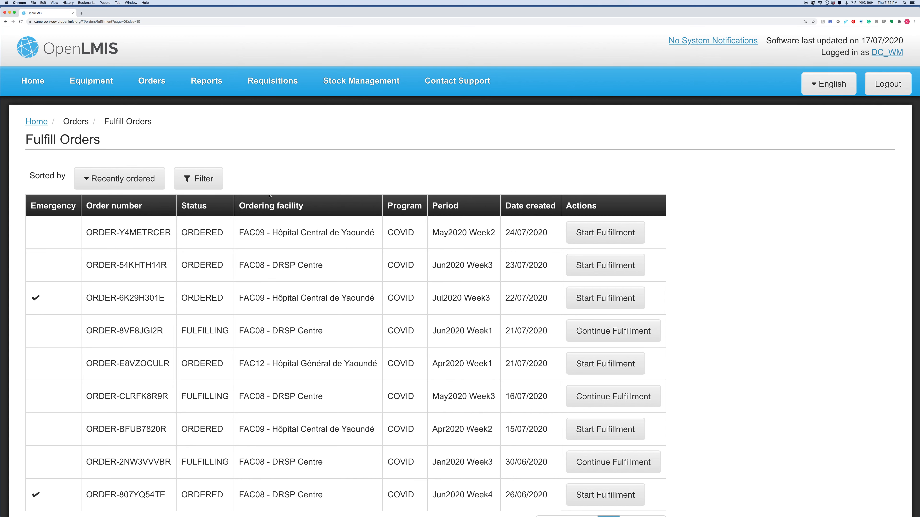
# Step: Filter the orders by the ordering facility Hôpital Central de Yaoundé
pyautogui.click(198, 179)
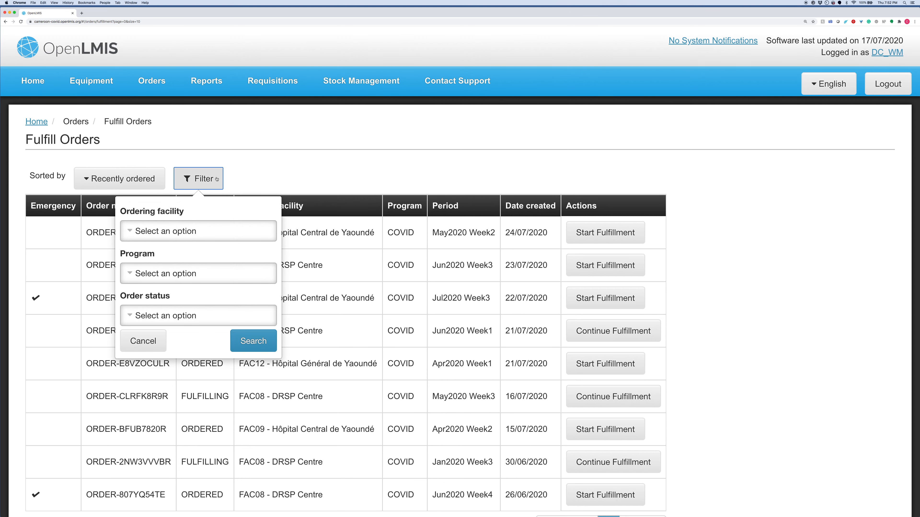
pyautogui.click(175, 234)
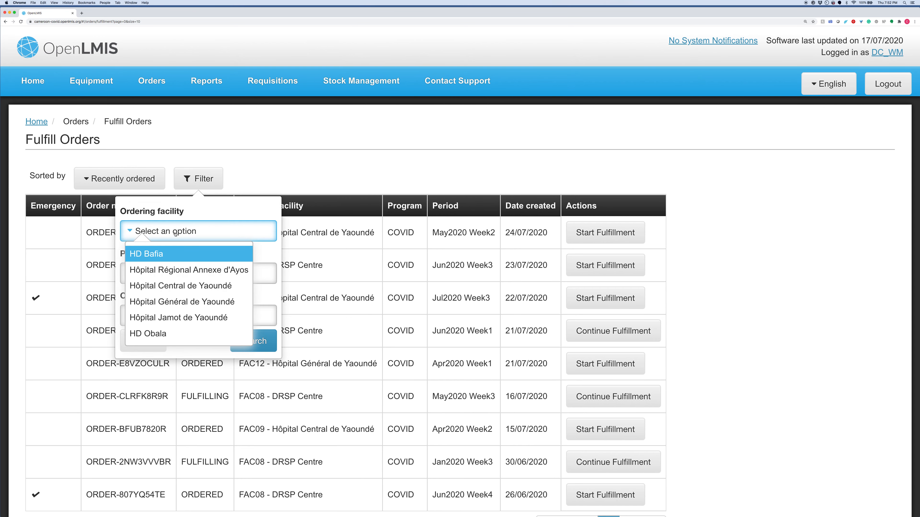
pyautogui.click(191, 285)
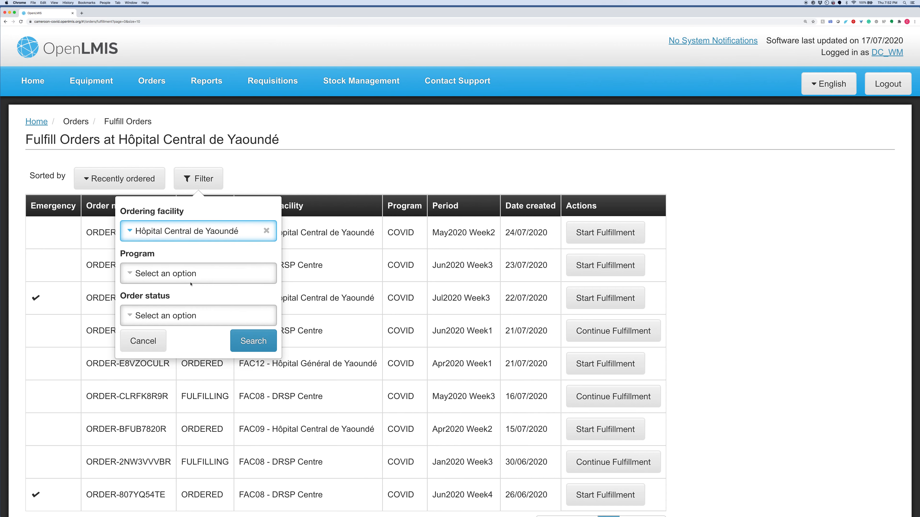
pyautogui.click(241, 344)
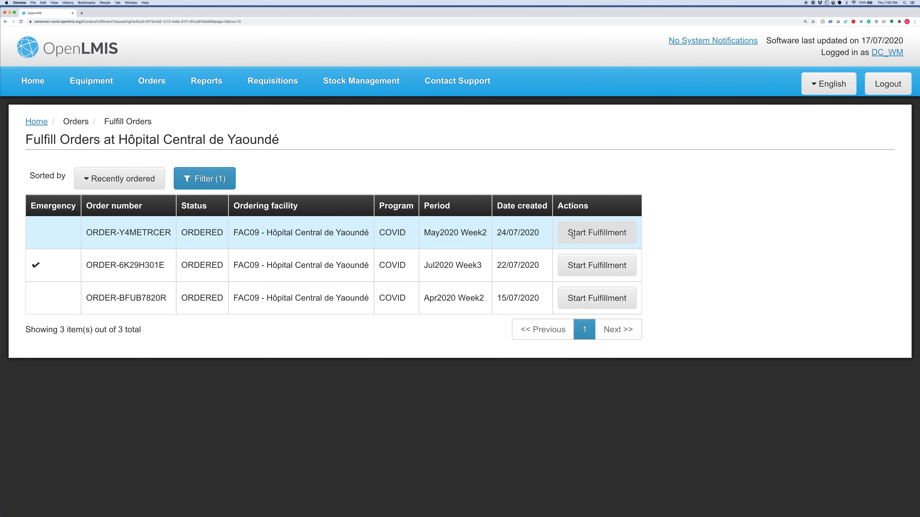
# Step: Start fulfilling the May2020 Week2 order, with fill quantities of 10 packs for COVID1088 and 400 packs for COVID1046
pyautogui.click(580, 239)
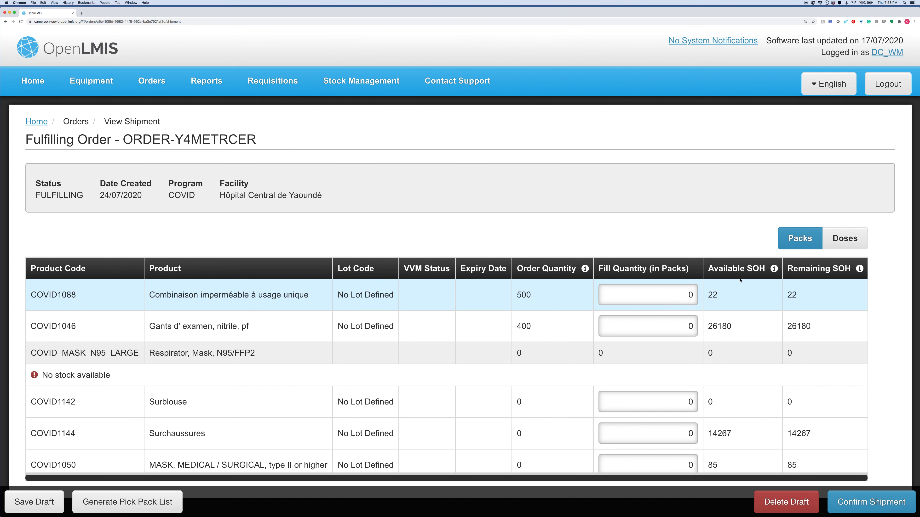
pyautogui.moveTo(738, 278)
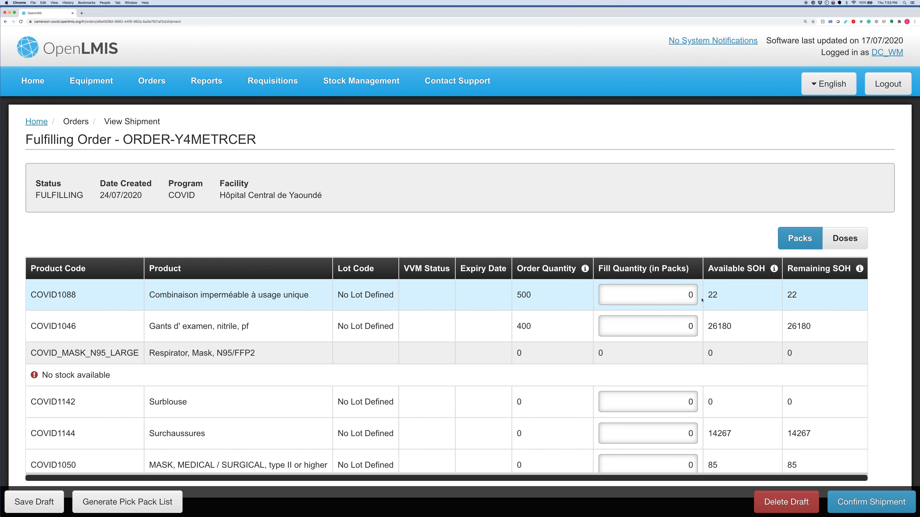
pyautogui.click(676, 297)
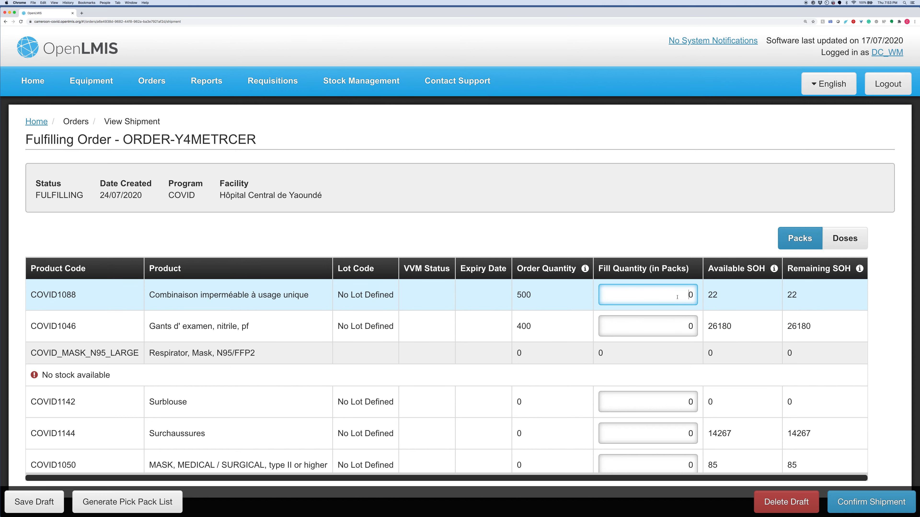
pyautogui.write('1')
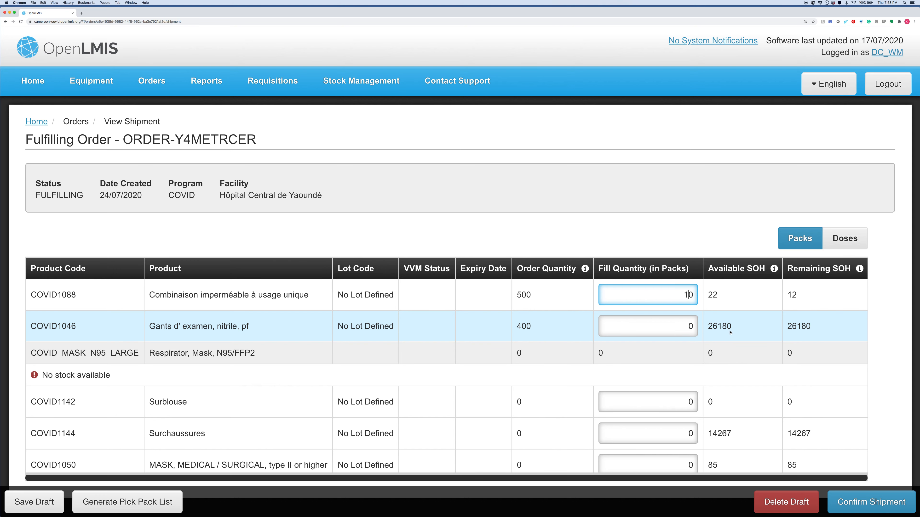
pyautogui.click(676, 331)
pyautogui.press('BackSpace')
pyautogui.write('400')
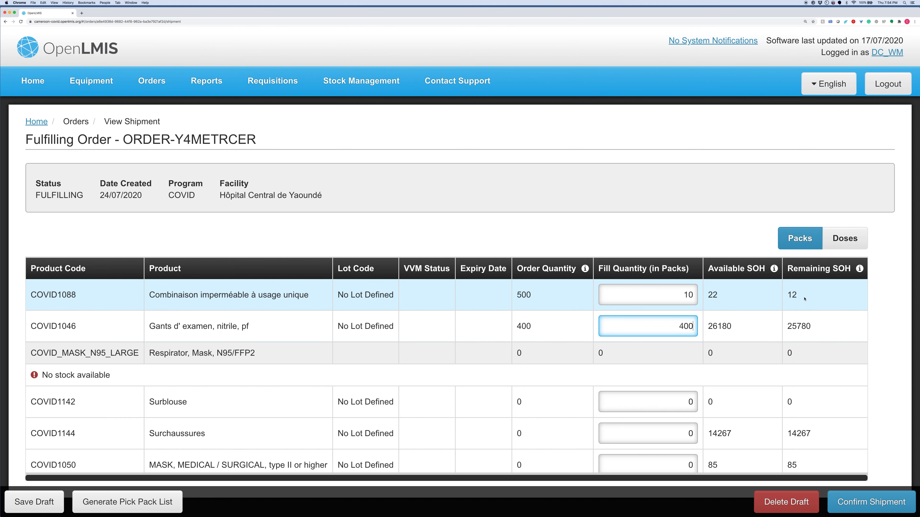
pyautogui.click(875, 320)
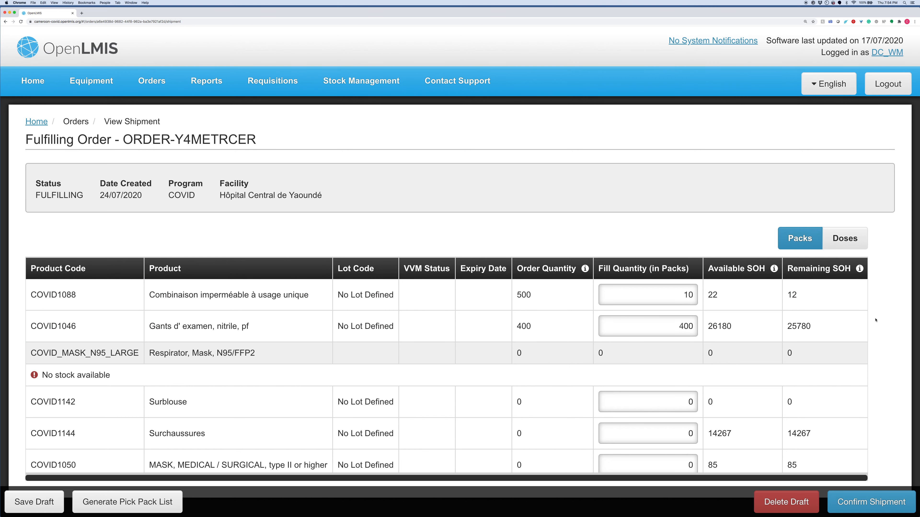
# Step: Confirm the shipment for the order and log out of the account
pyautogui.click(864, 511)
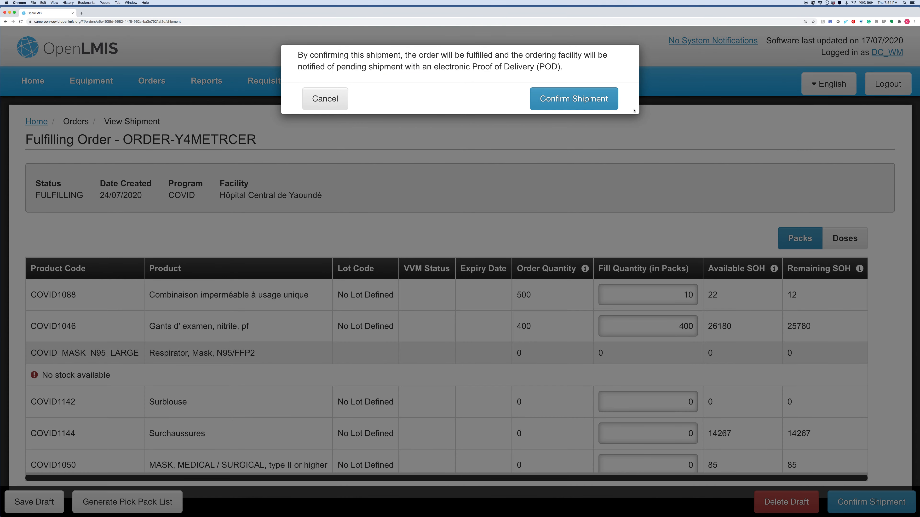
pyautogui.click(609, 104)
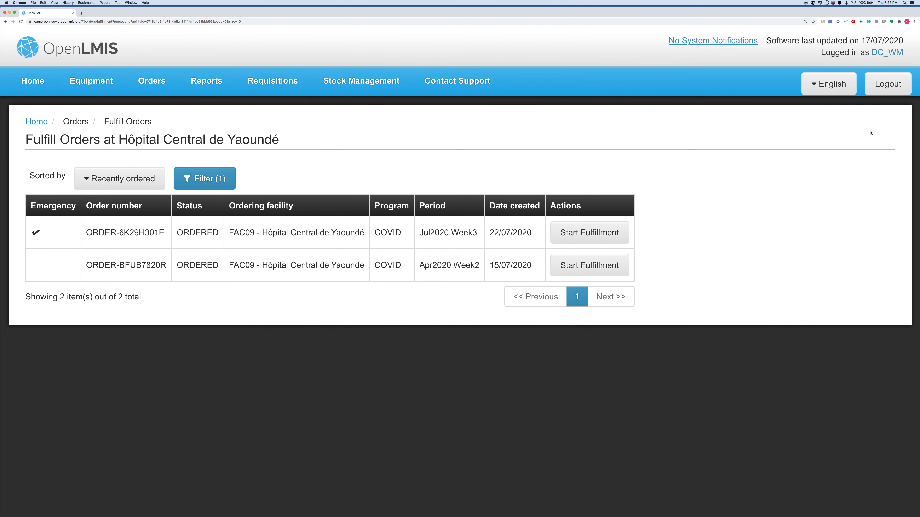
pyautogui.click(887, 83)
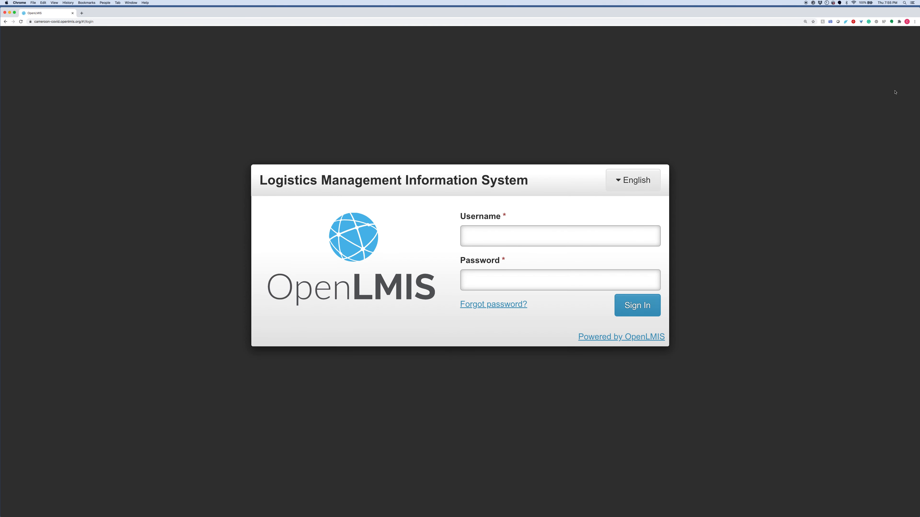
# Step: Sign in with the username admin and the account password
pyautogui.click(529, 242)
pyautogui.write('a')
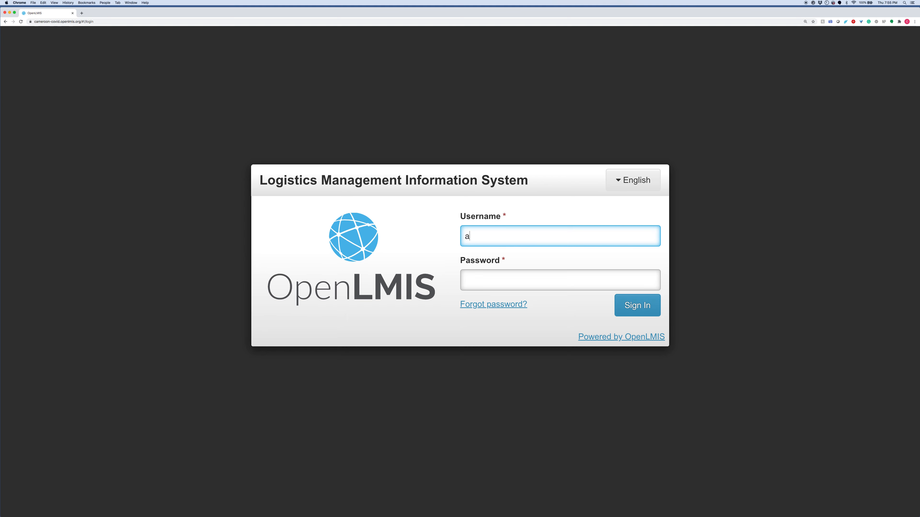
pyautogui.write('dmin')
pyautogui.press('Tab')
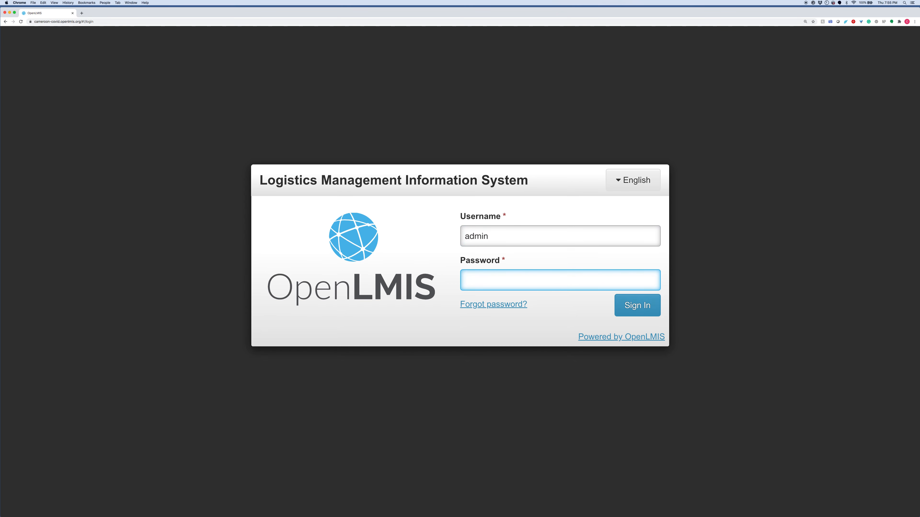
pyautogui.write('passwor•••')
pyautogui.click(646, 303)
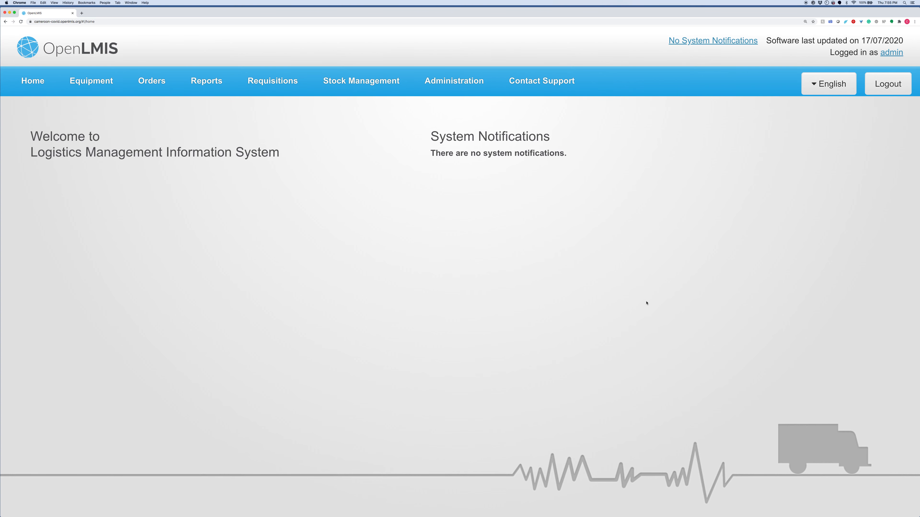
# Step: Open proof of delivery management and filter the COVID orders by the requesting facility Hôpital Central de Yaoundé
pyautogui.click(151, 80)
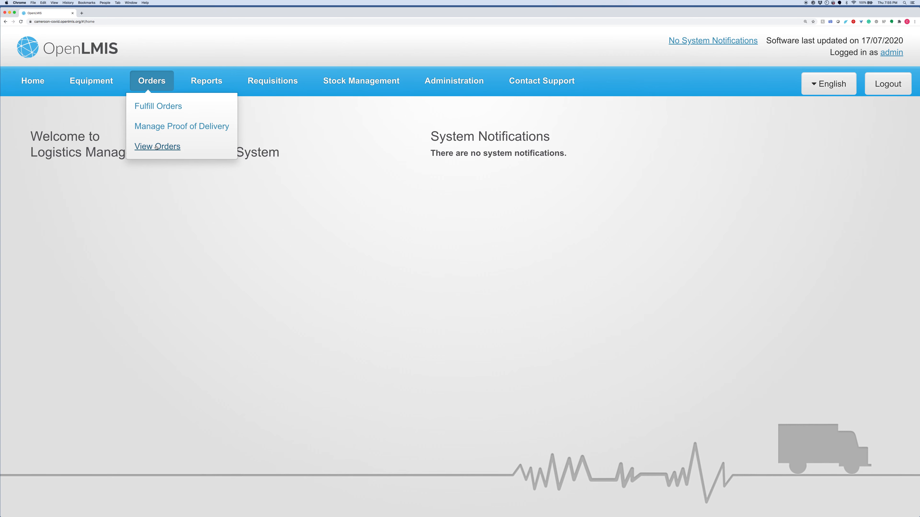
pyautogui.click(159, 127)
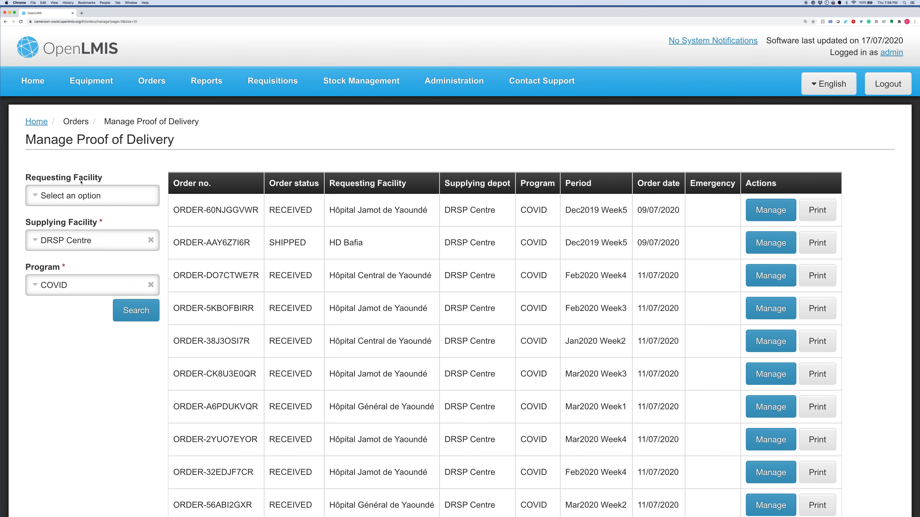
pyautogui.click(78, 195)
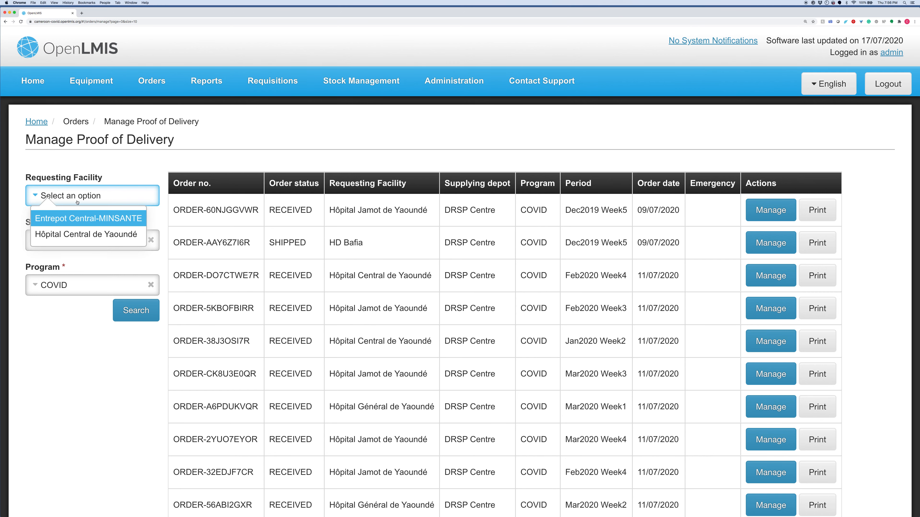
pyautogui.click(68, 234)
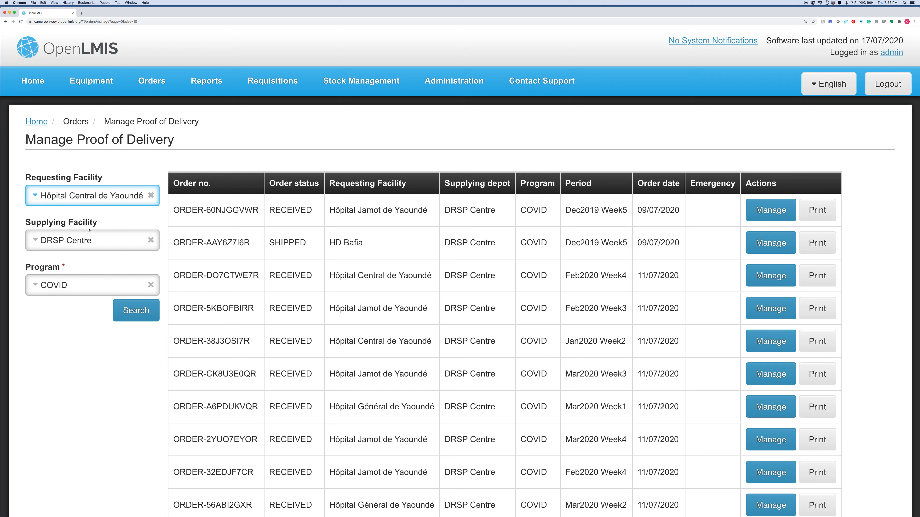
pyautogui.click(130, 319)
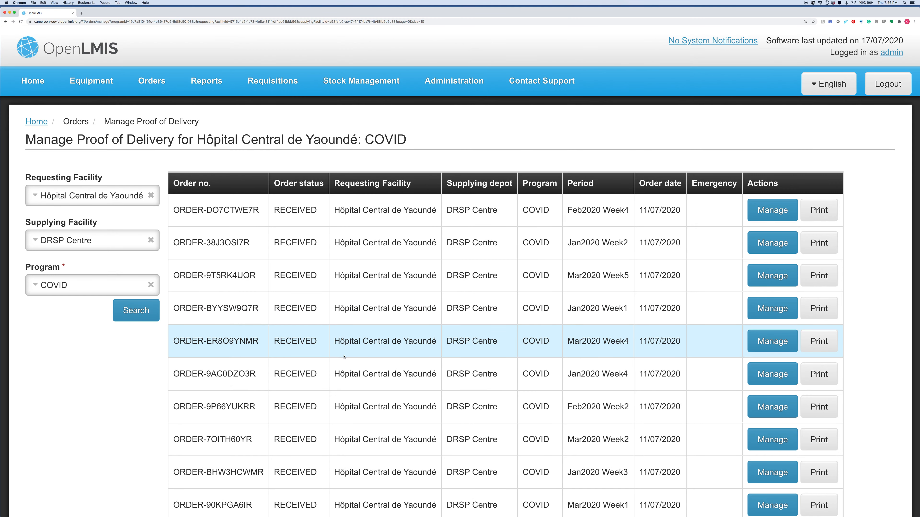
# Step: Open the proof of delivery for the May2020 Week2 order on the second page of results
pyautogui.scroll(-3, 342, 347)
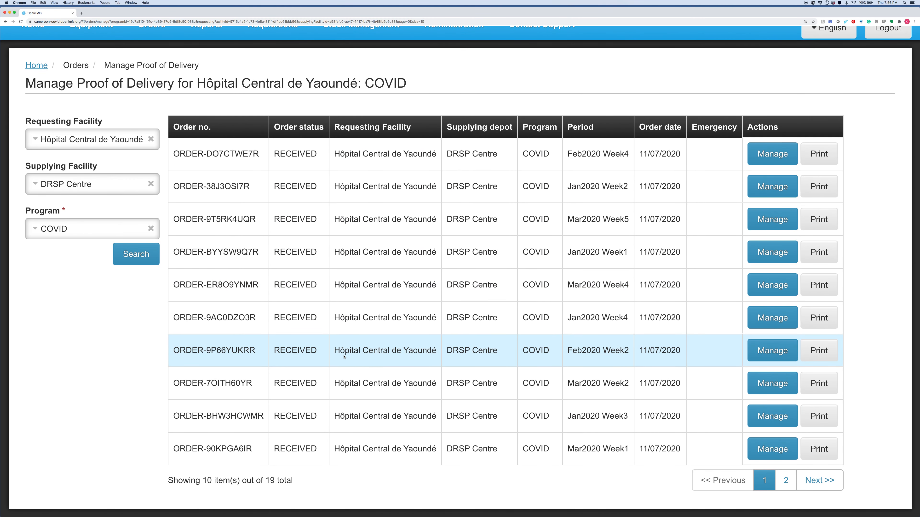
pyautogui.click(786, 488)
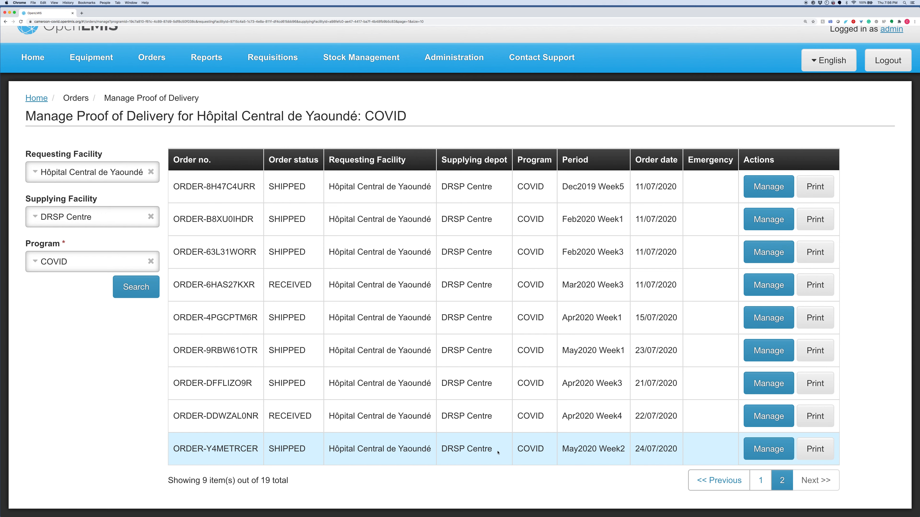
pyautogui.click(759, 450)
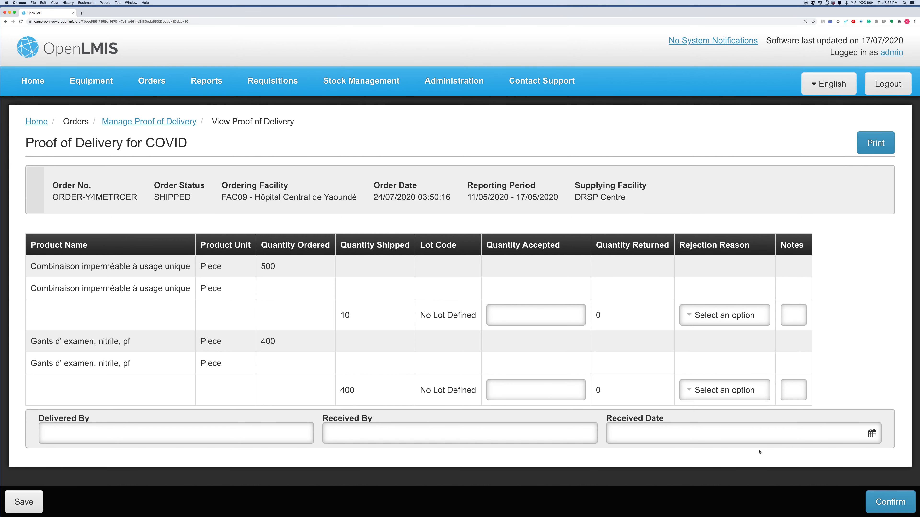
# Step: Set the accepted quantity of Combinaison imperméable à usage unique to 10
pyautogui.click(573, 316)
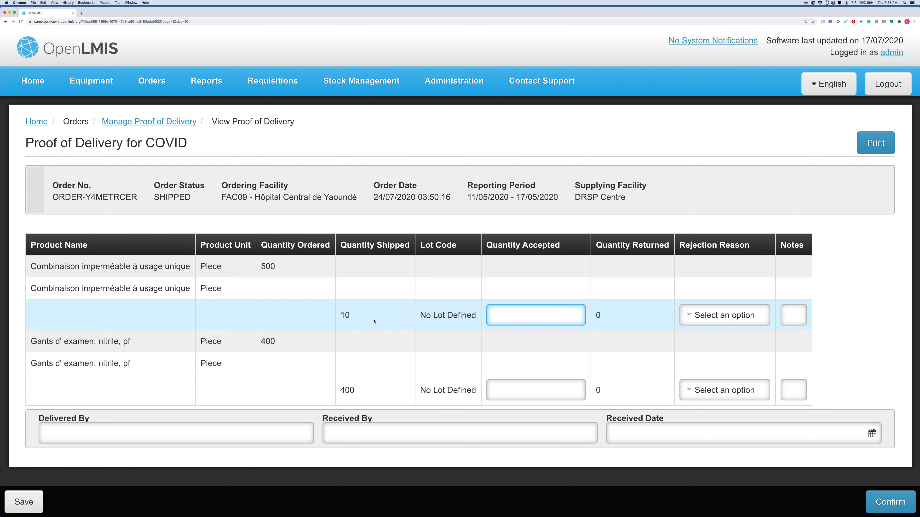
pyautogui.click(551, 315)
pyautogui.write('10')
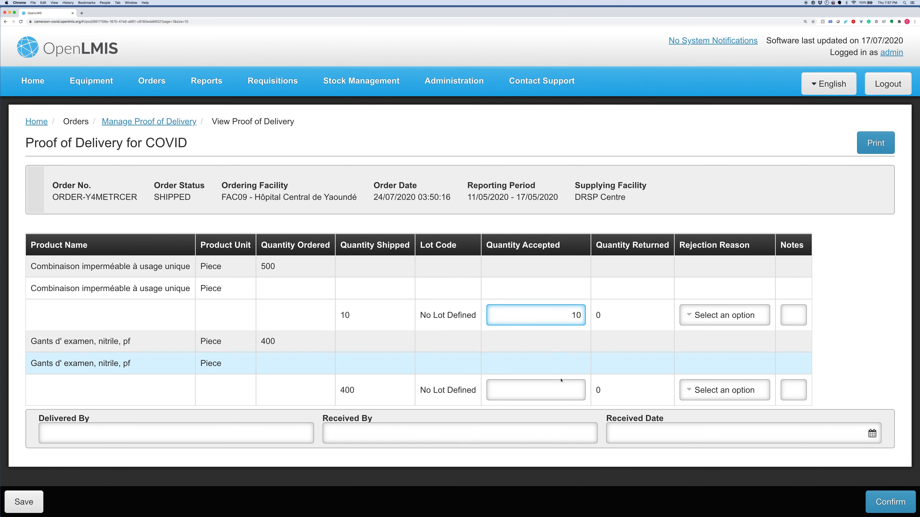
# Step: Set the accepted quantity of Gants d' examen, nitrile, pf to 350 and give Damaged as the rejection reason
pyautogui.click(563, 395)
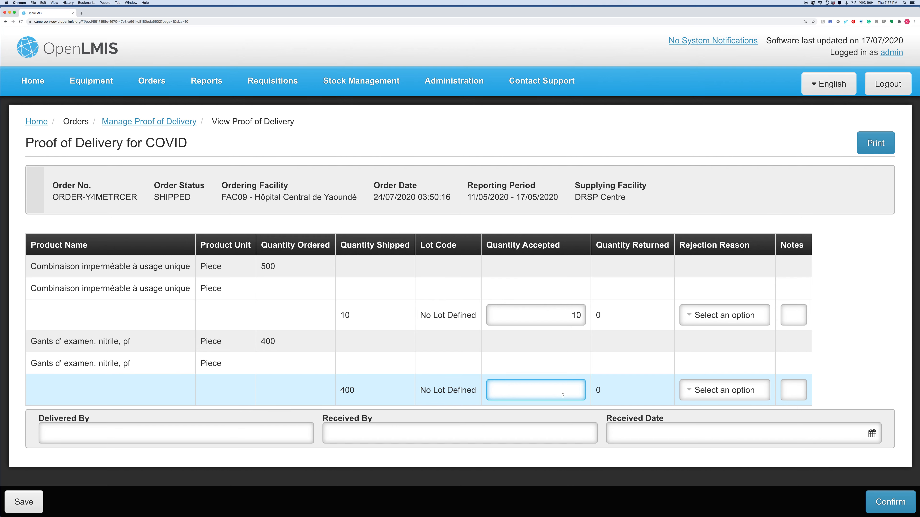
pyautogui.write('4')
pyautogui.write('35')
pyautogui.write('0')
pyautogui.click(718, 391)
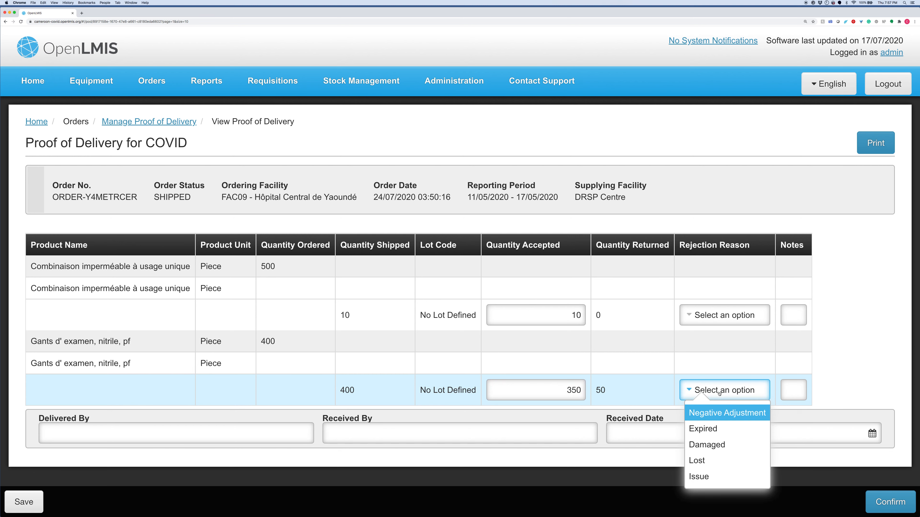
pyautogui.click(706, 444)
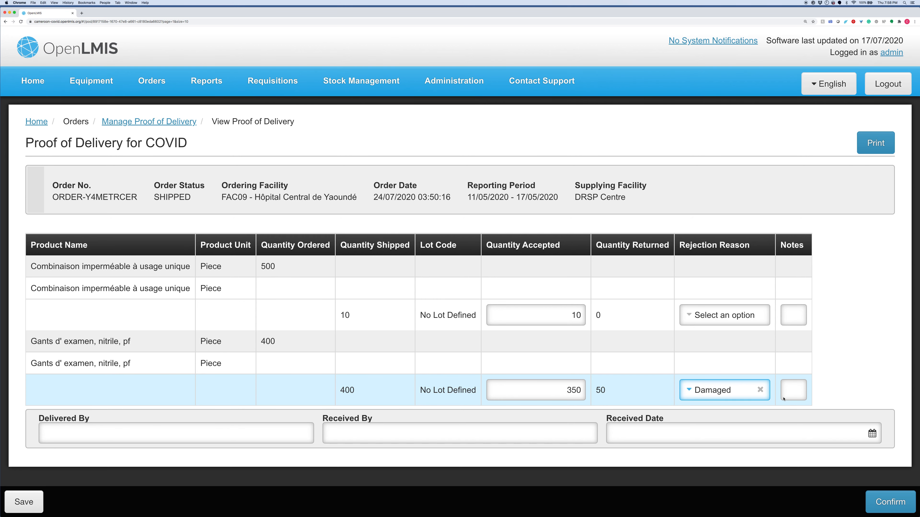
# Step: Record delivery by DC Warehouse and receipt by Facility Admin on 23/07/2020, and confirm the proof of delivery
pyautogui.click(259, 434)
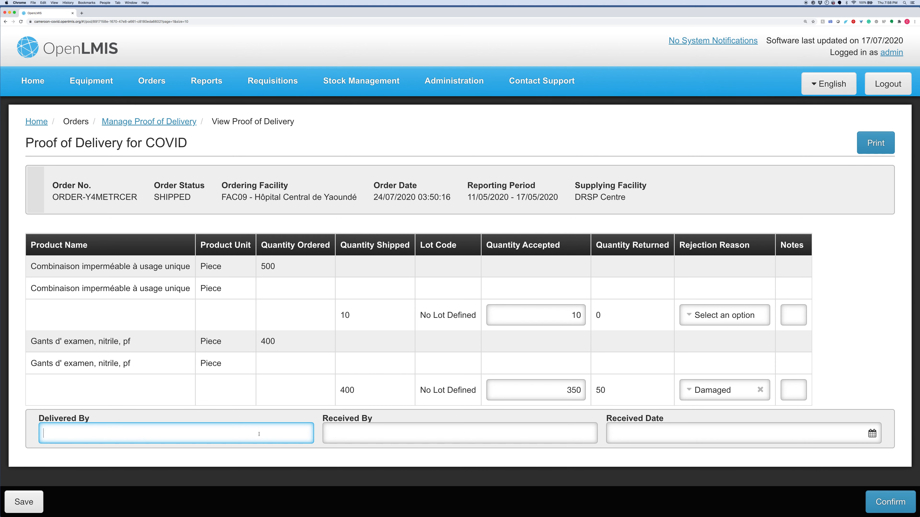
pyautogui.write('DC Warehouse')
pyautogui.press('Tab')
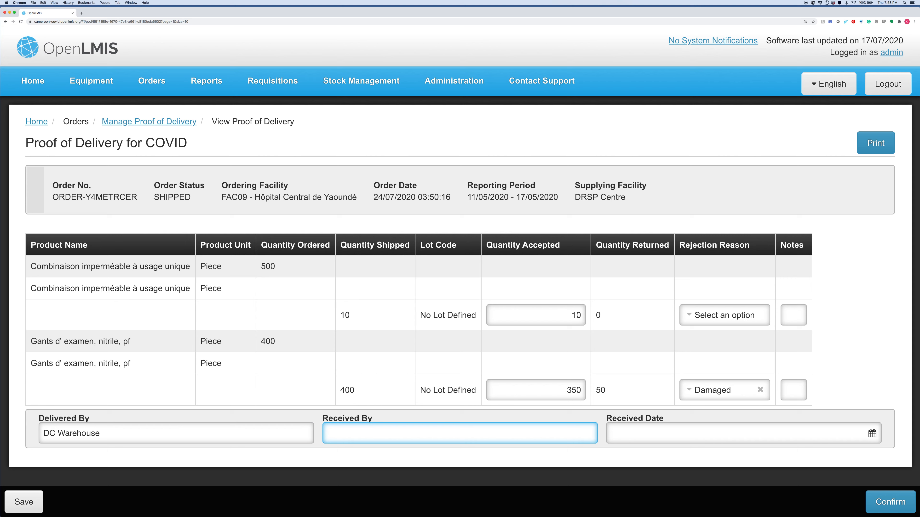
pyautogui.write('Facility Admin')
pyautogui.press('Tab')
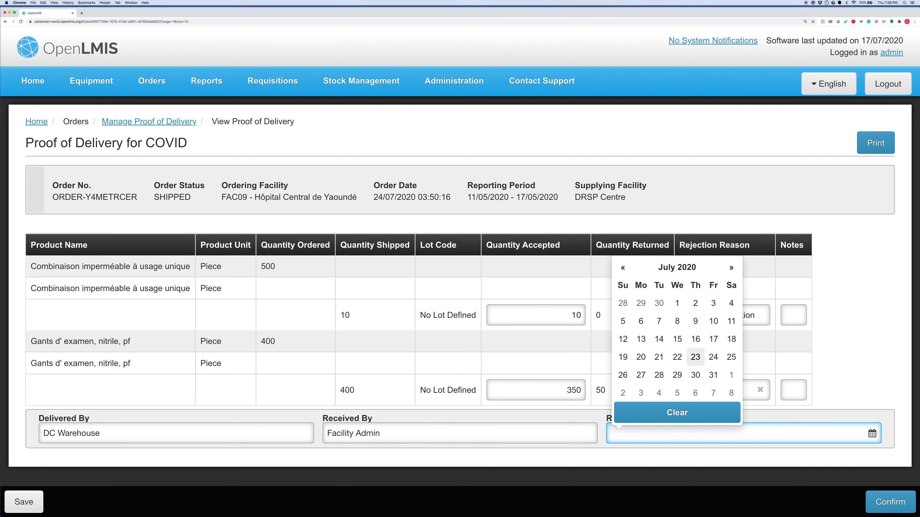
pyautogui.click(694, 357)
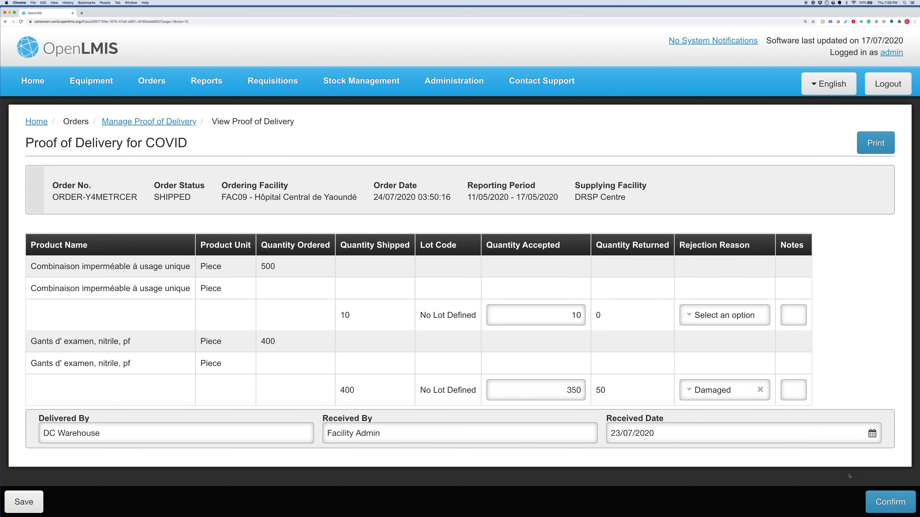
pyautogui.click(901, 508)
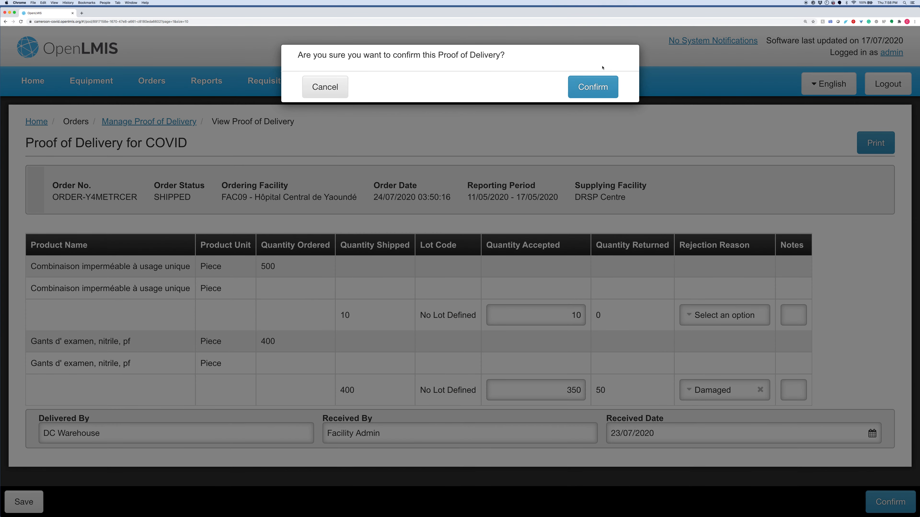
pyautogui.click(594, 88)
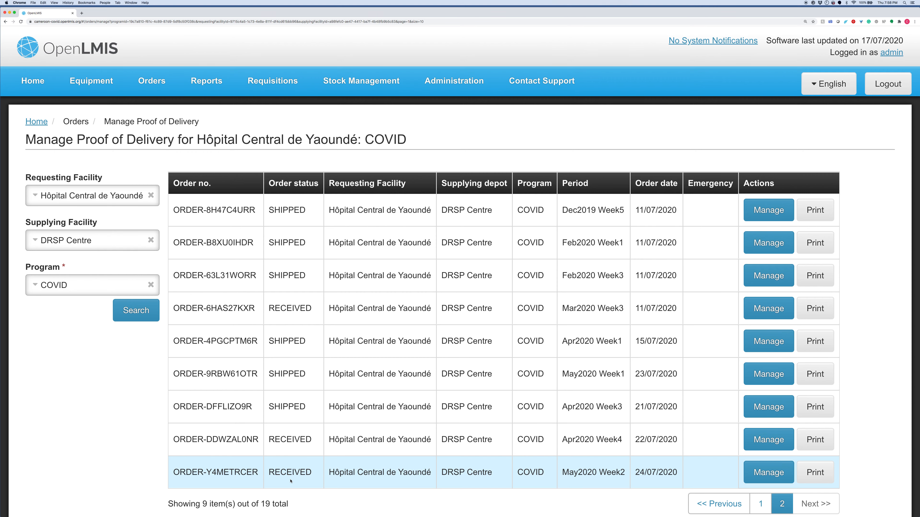
# Step: Look up the stock on hand of Hôpital Central de Yaoundé for the COVID program
pyautogui.click(360, 81)
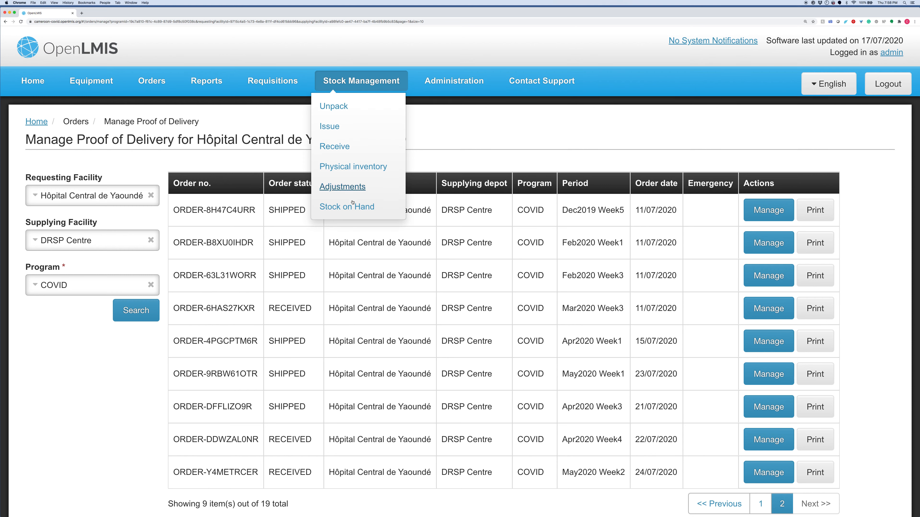
pyautogui.click(343, 207)
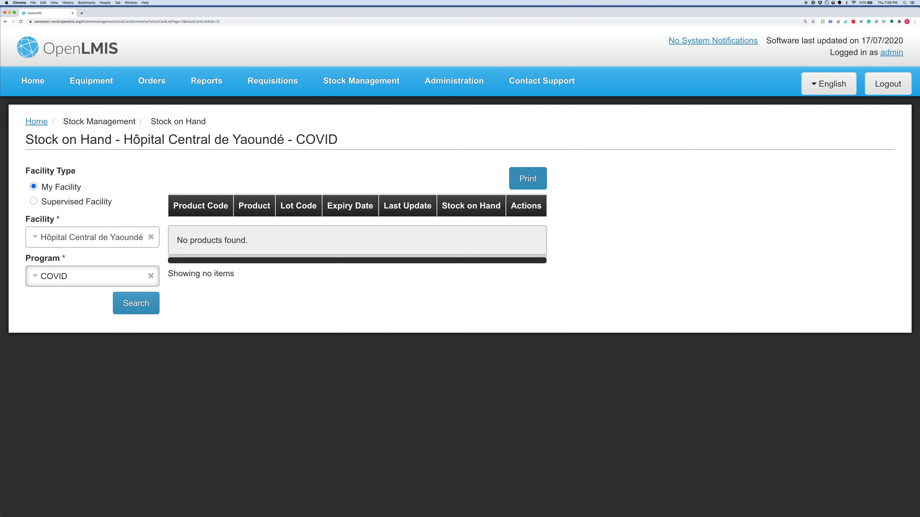
pyautogui.click(130, 308)
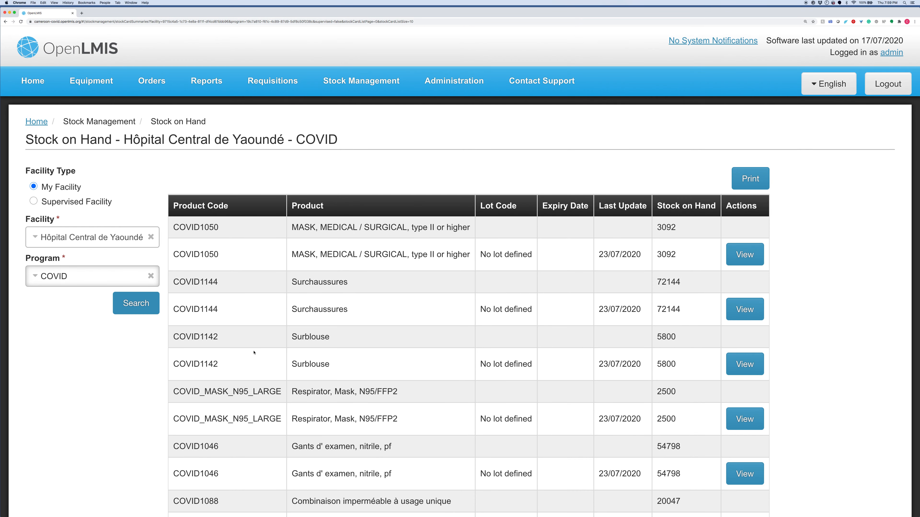
# Step: Examine the bin card of Gants d' examen, nitrile, pf (COVID1046) for the received transfer, and log out of the account
pyautogui.scroll(-3, 294, 380)
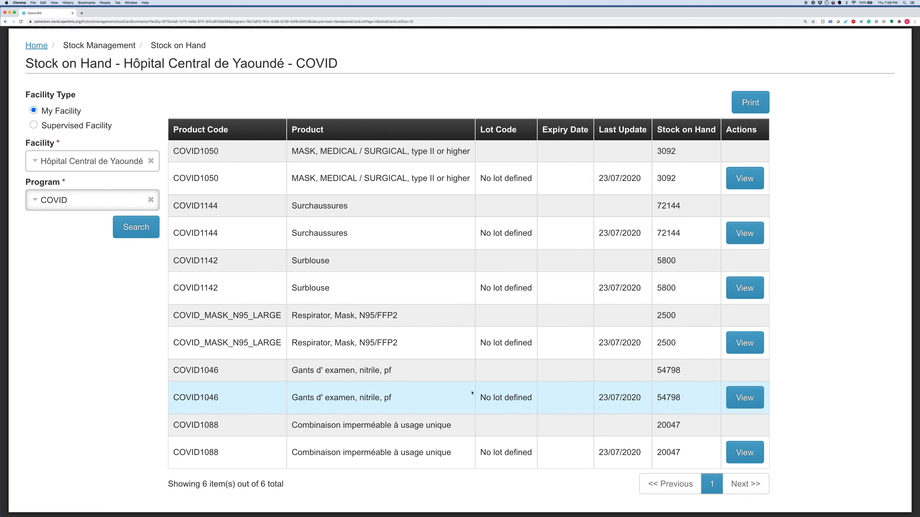
pyautogui.click(747, 399)
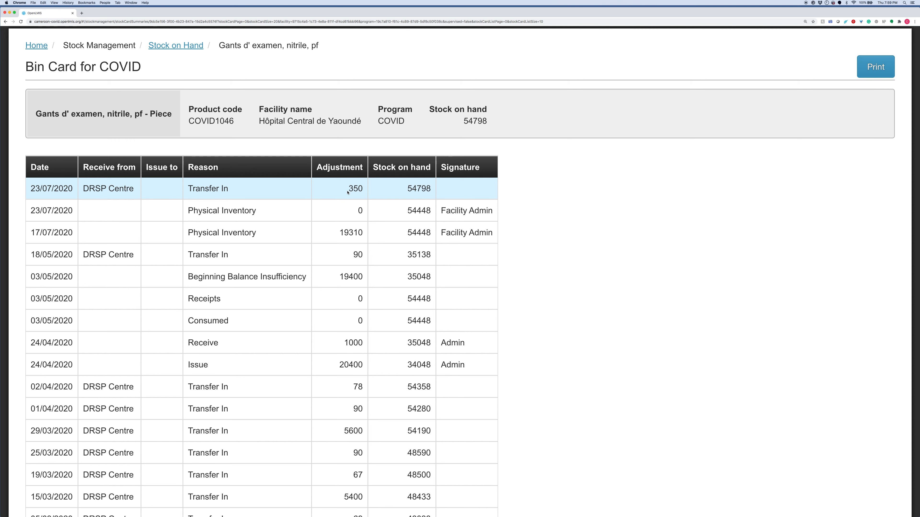
pyautogui.scroll(5, 347, 192)
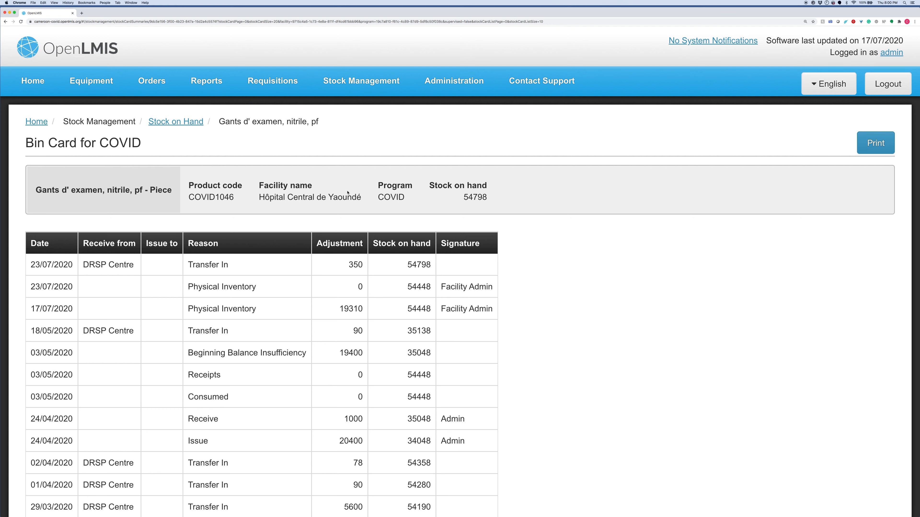
pyautogui.click(880, 88)
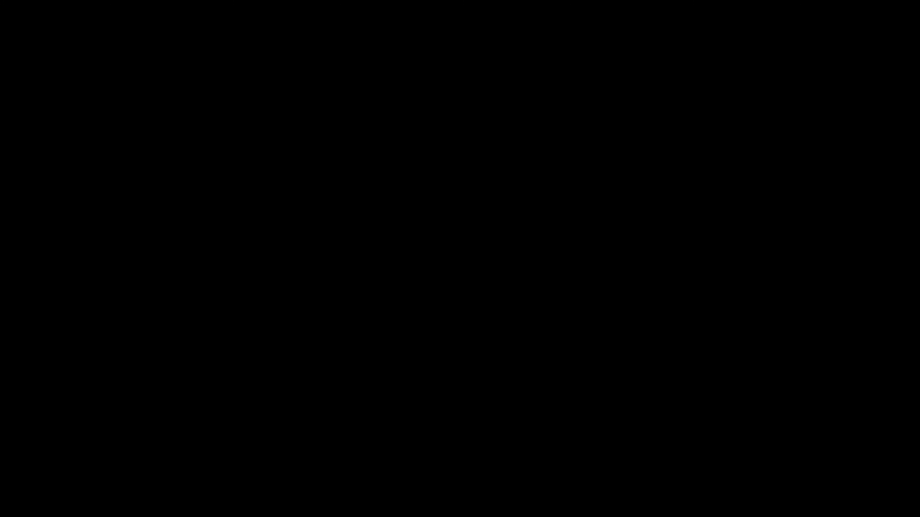